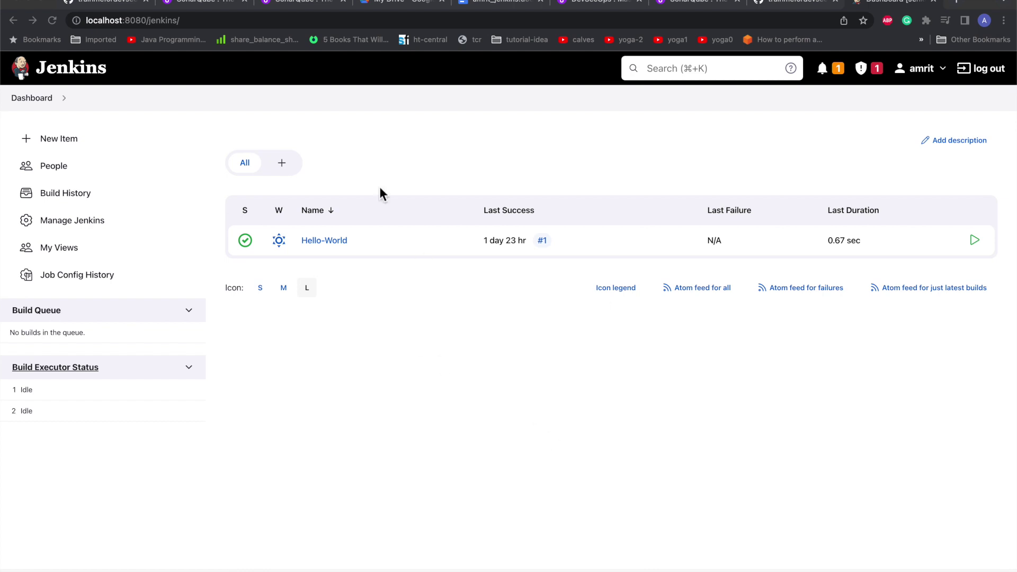
# Open the New Item page from the Jenkins dashboard
pyautogui.click(65, 143)
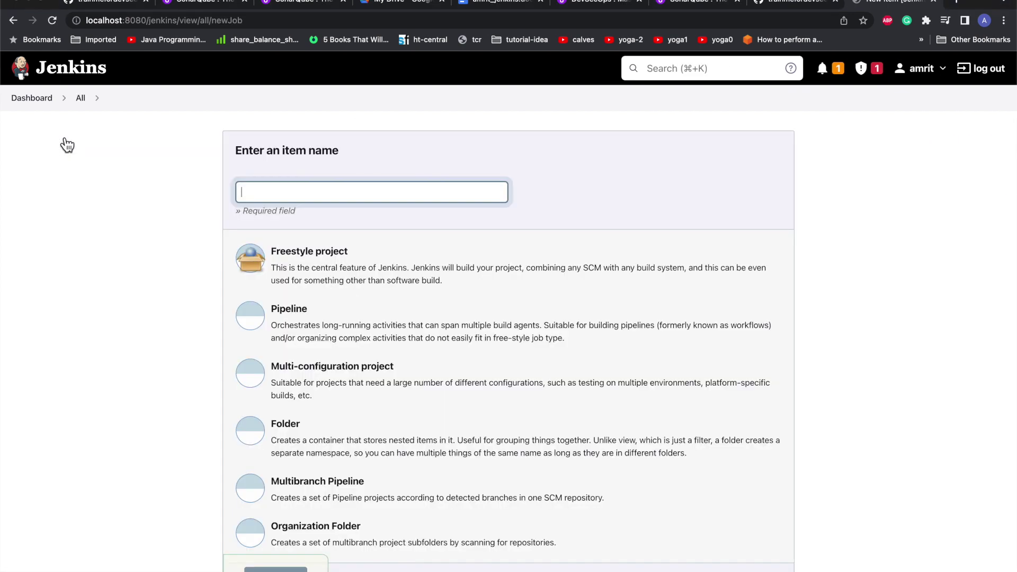
# Create a Freestyle project named git-integration-job
pyautogui.click(302, 268)
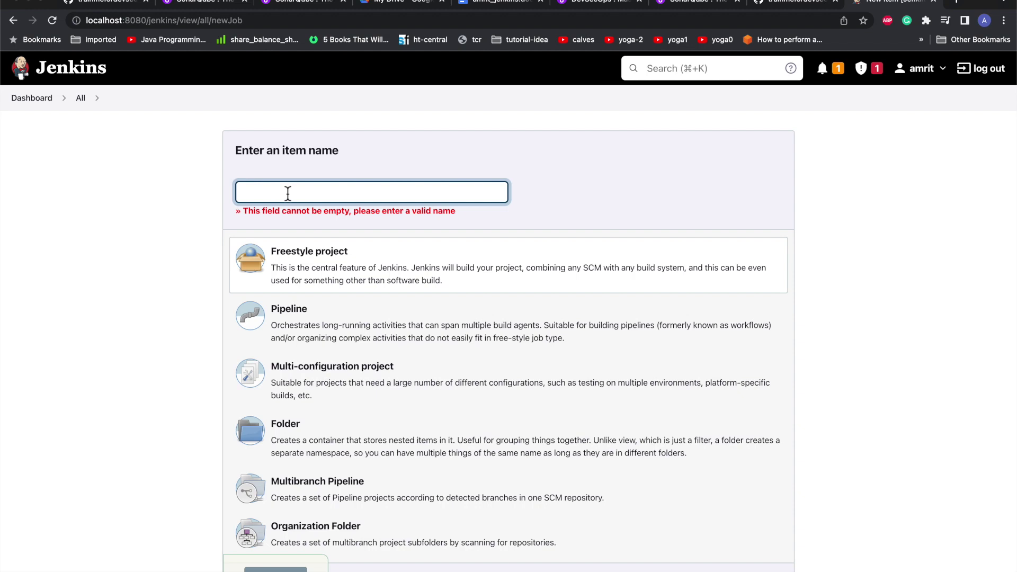
pyautogui.write('git-i')
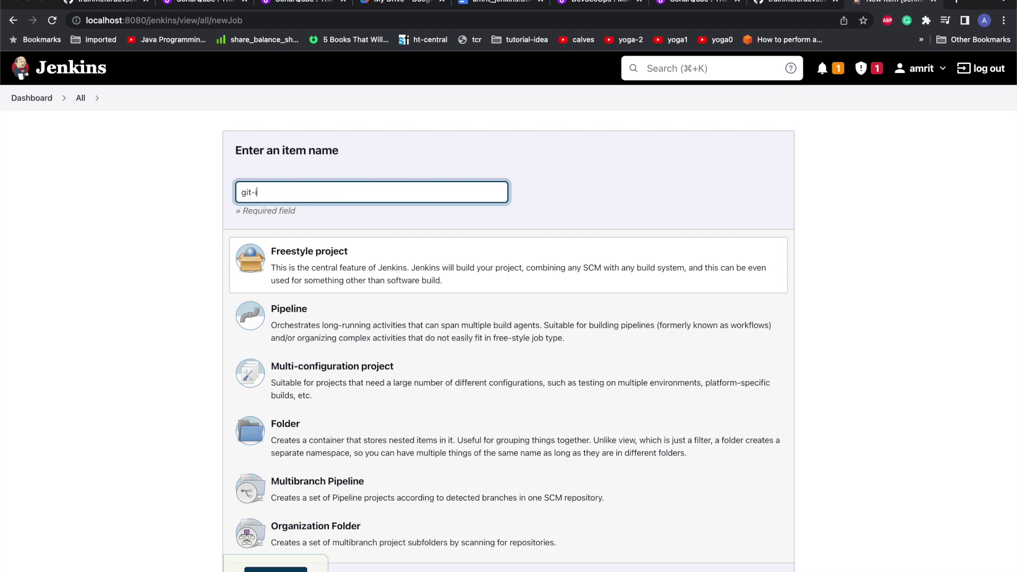
pyautogui.write('ntegration')
pyautogui.write('-job')
pyautogui.press('Return')
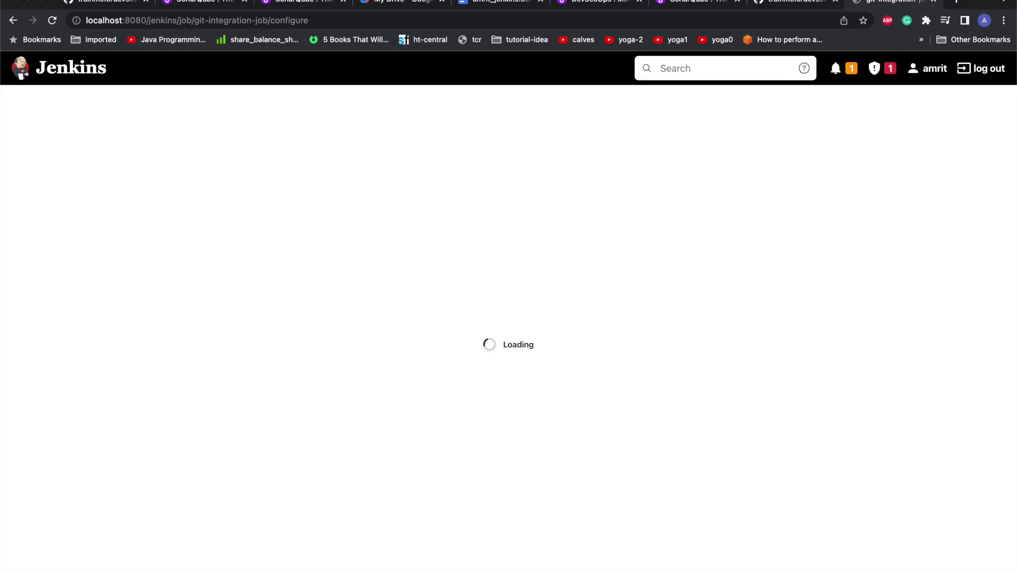
# Enter the job description 'This is to integrate git with jenkins (demo)'
pyautogui.click(295, 230)
pyautogui.write('This is')
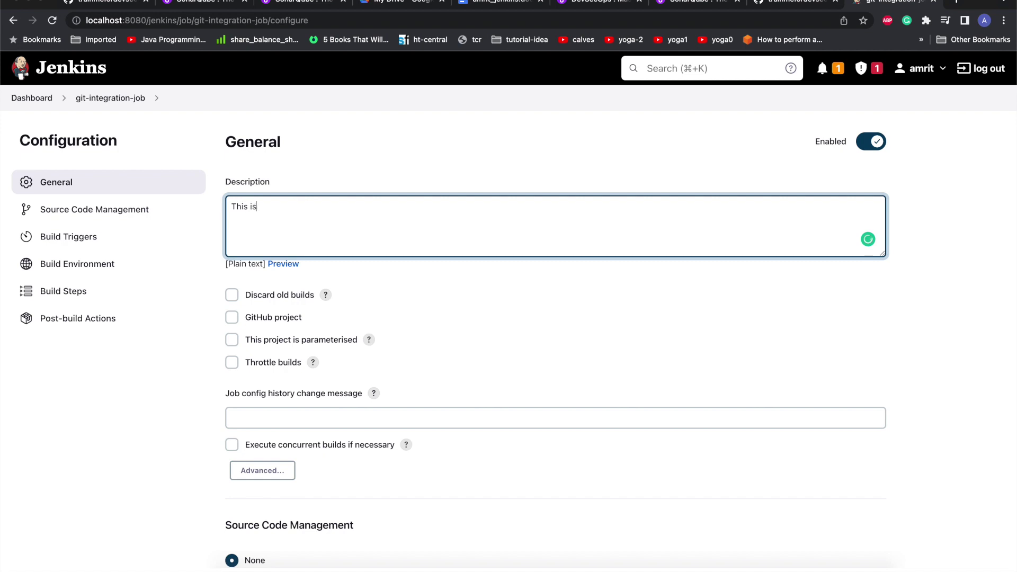
pyautogui.write(' to integrat')
pyautogui.write('e git with ')
pyautogui.write('jenkins')
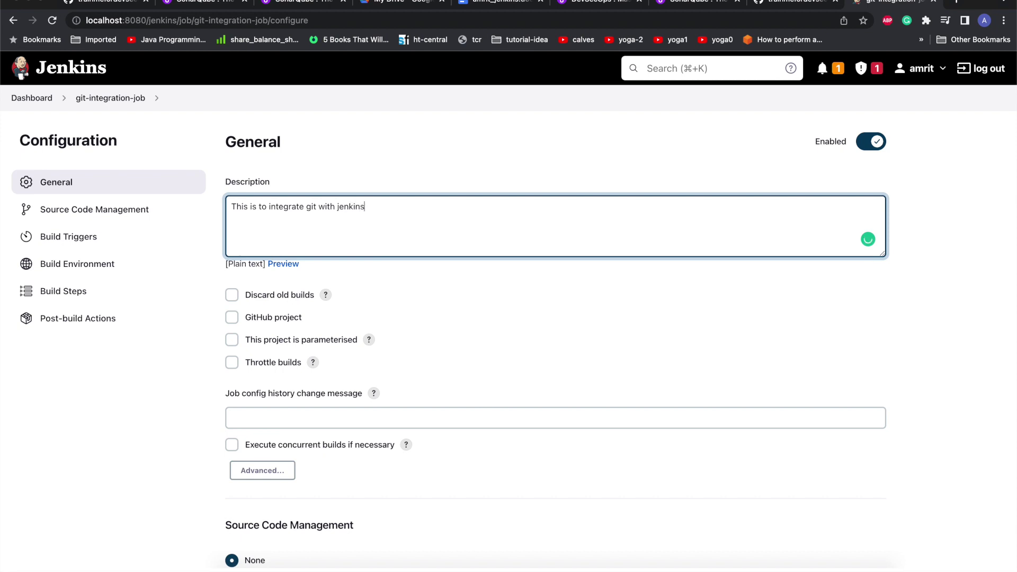
pyautogui.write(' (')
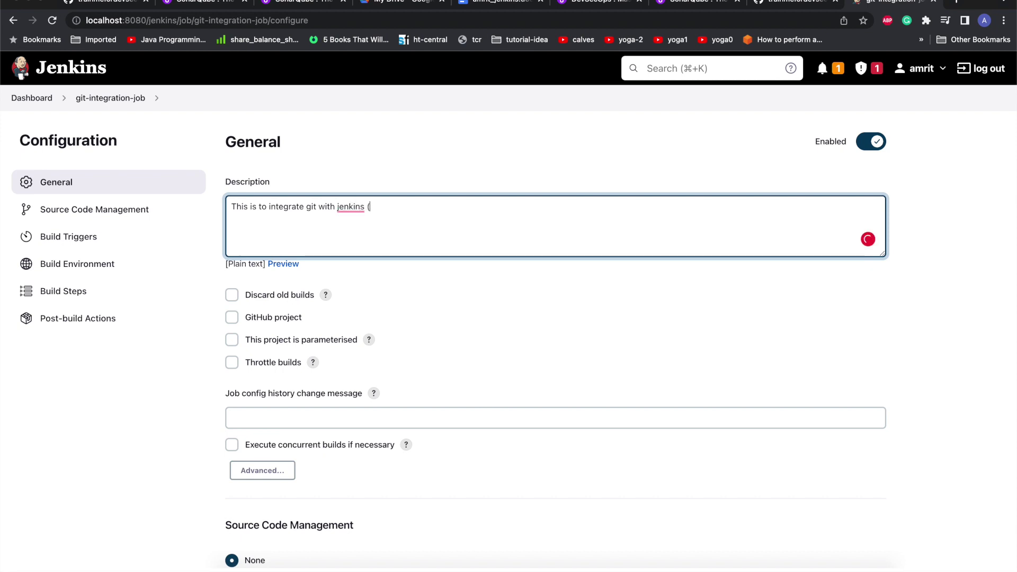
pyautogui.write('demo')
pyautogui.scroll(-2, 514, 452)
pyautogui.scroll(-3, 514, 452)
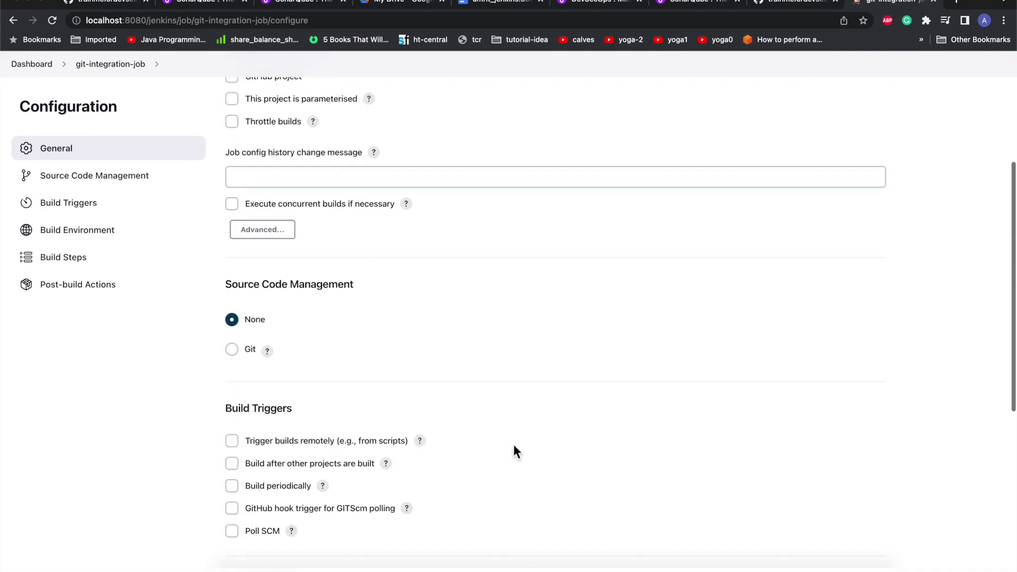
pyautogui.scroll(-1, 514, 452)
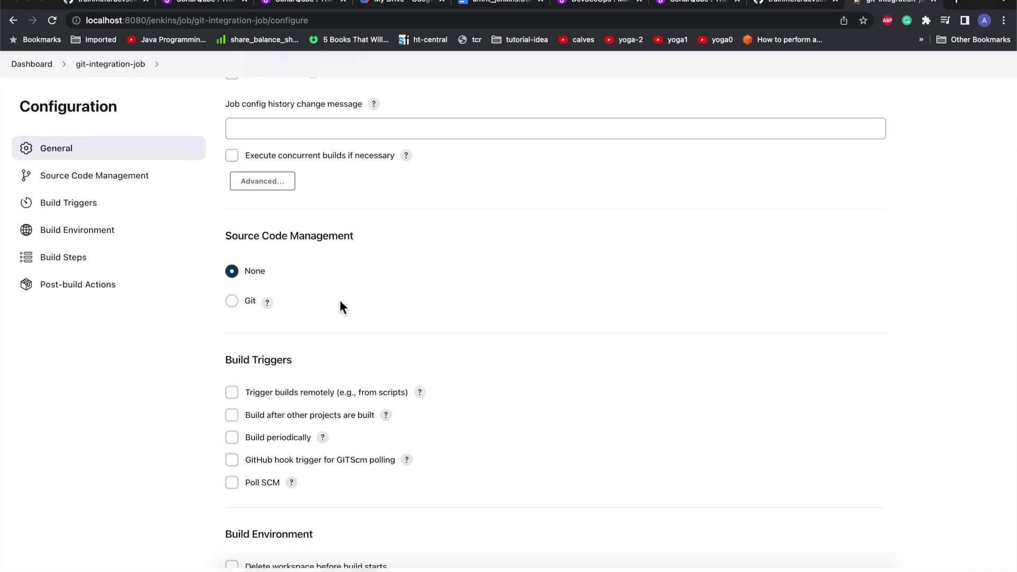
# Choose Git as source code management and go to the node-multiplayer-snake GitHub page
pyautogui.click(233, 302)
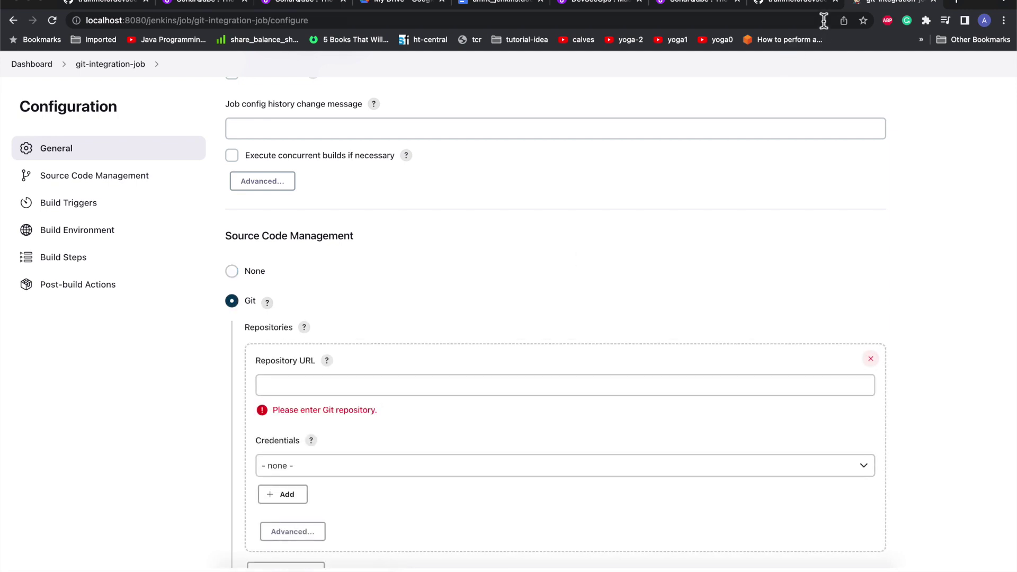
pyautogui.click(790, 8)
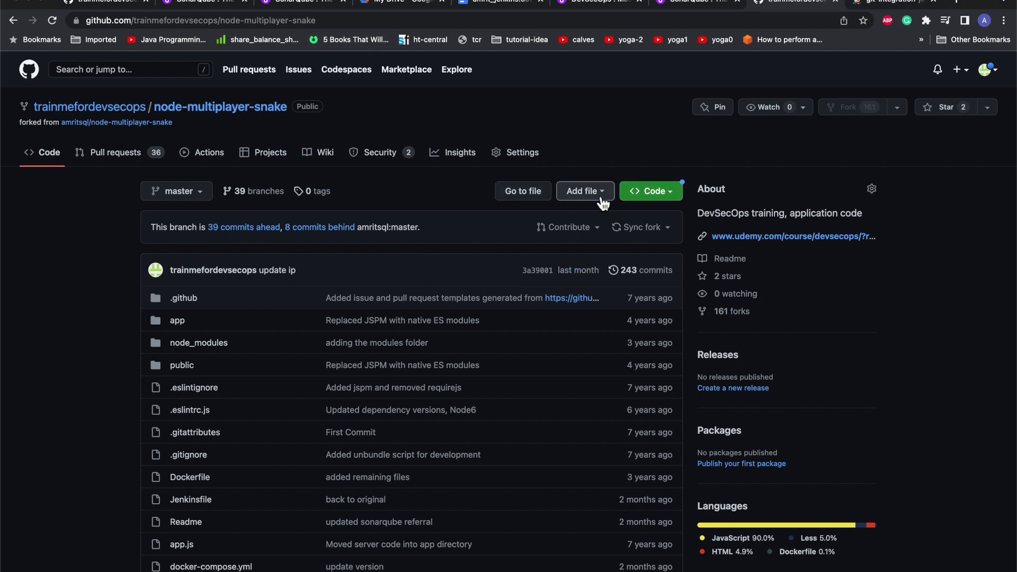
# Copy the node-multiplayer-snake HTTPS clone URL and return to Jenkins's Repository URL field
pyautogui.click(647, 195)
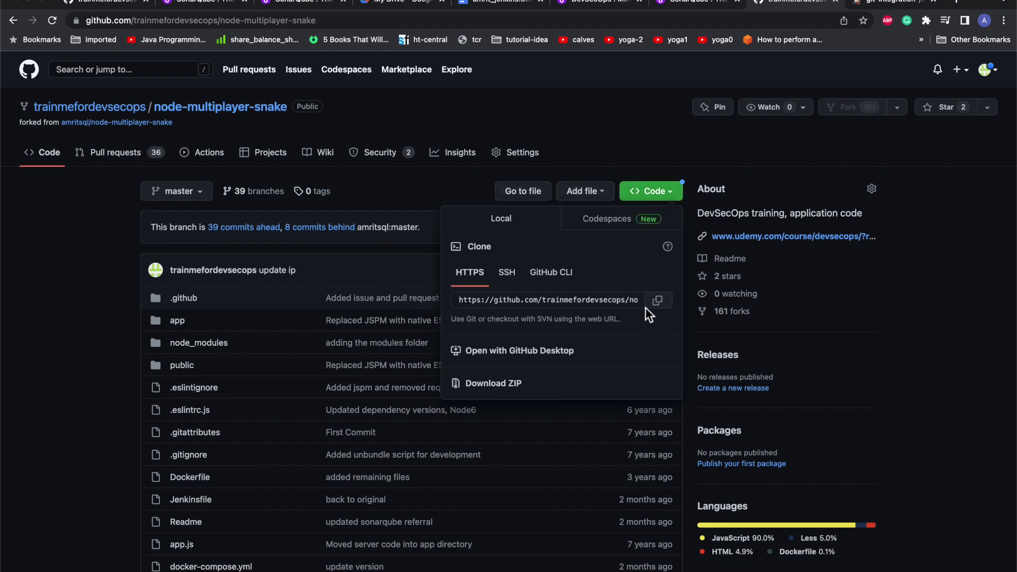
pyautogui.click(657, 300)
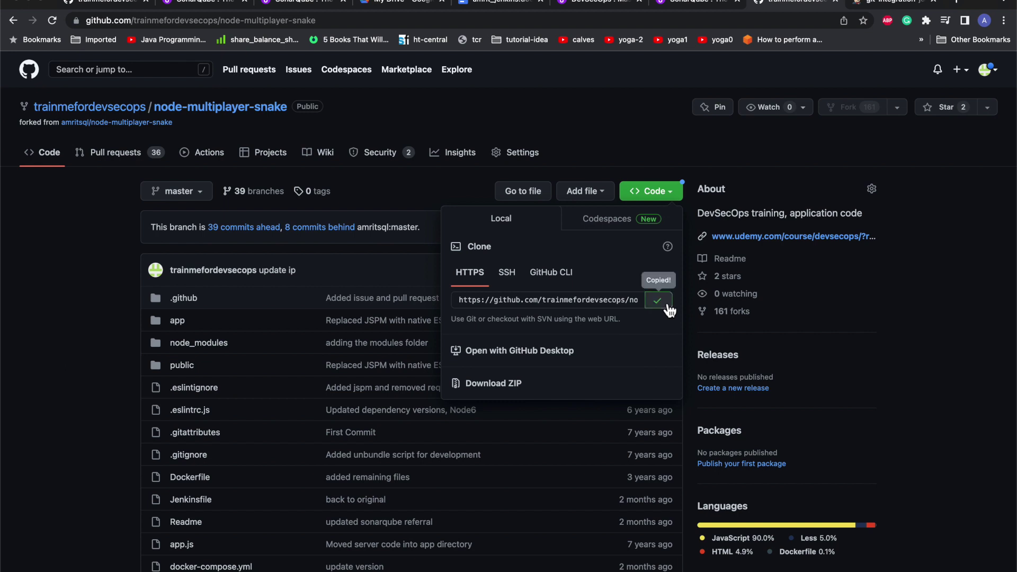
pyautogui.click(872, 11)
pyautogui.click(294, 390)
# Paste the node-multiplayer-snake URL as Repository URL and start adding a Jenkins-store credential
pyautogui.press('super+v')
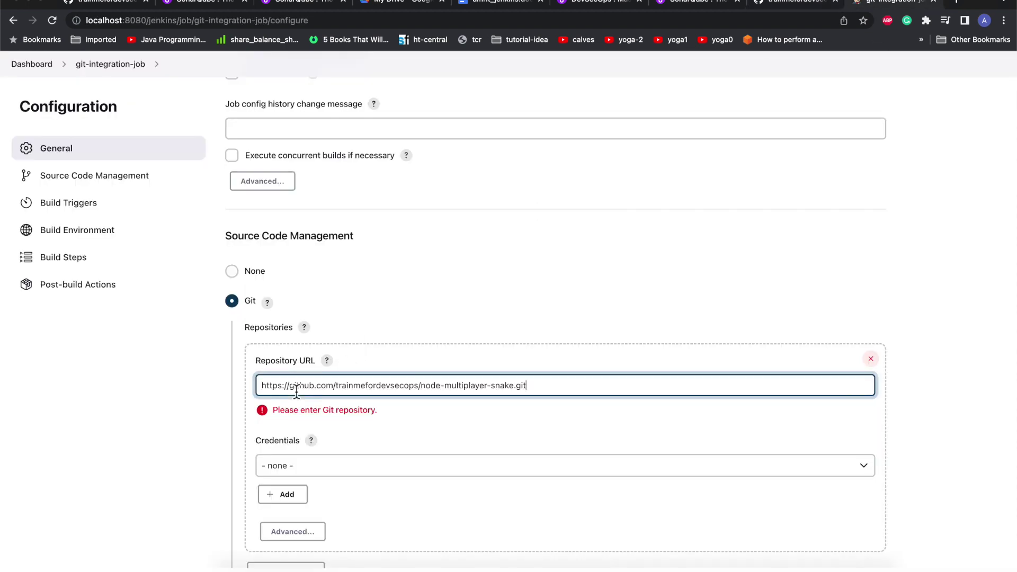
pyautogui.click(112, 362)
pyautogui.scroll(-3, 279, 374)
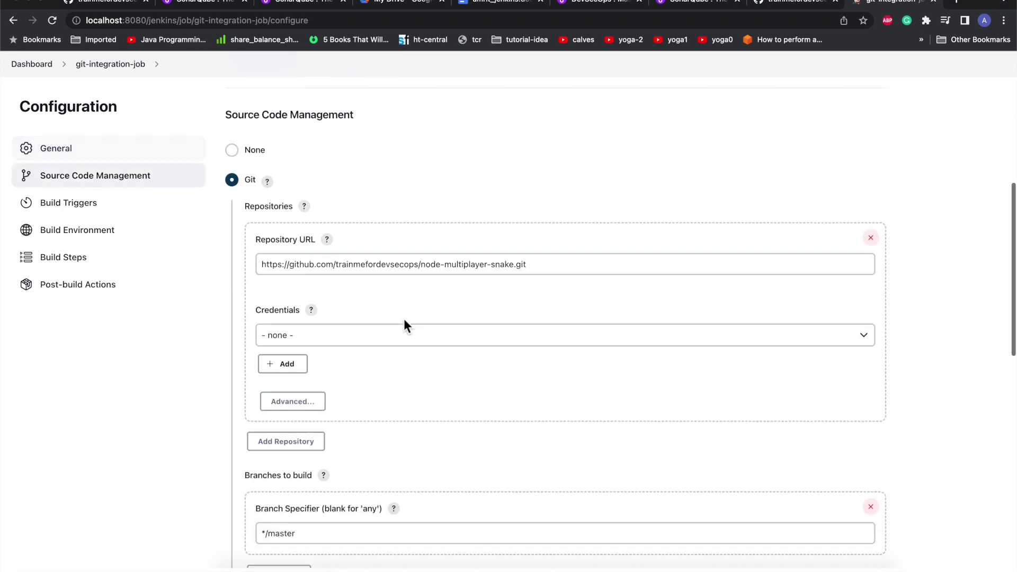
pyautogui.click(374, 327)
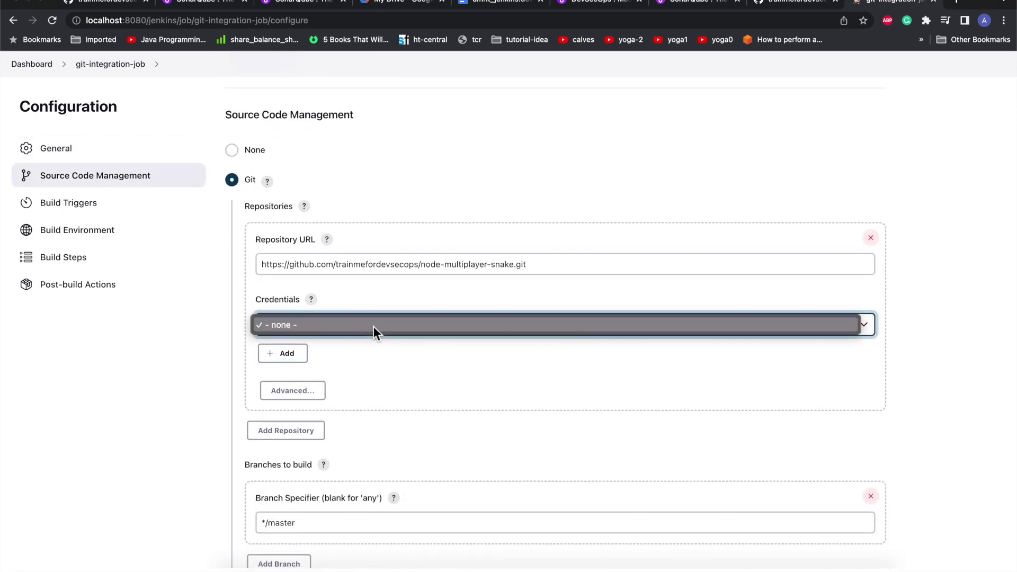
pyautogui.click(820, 123)
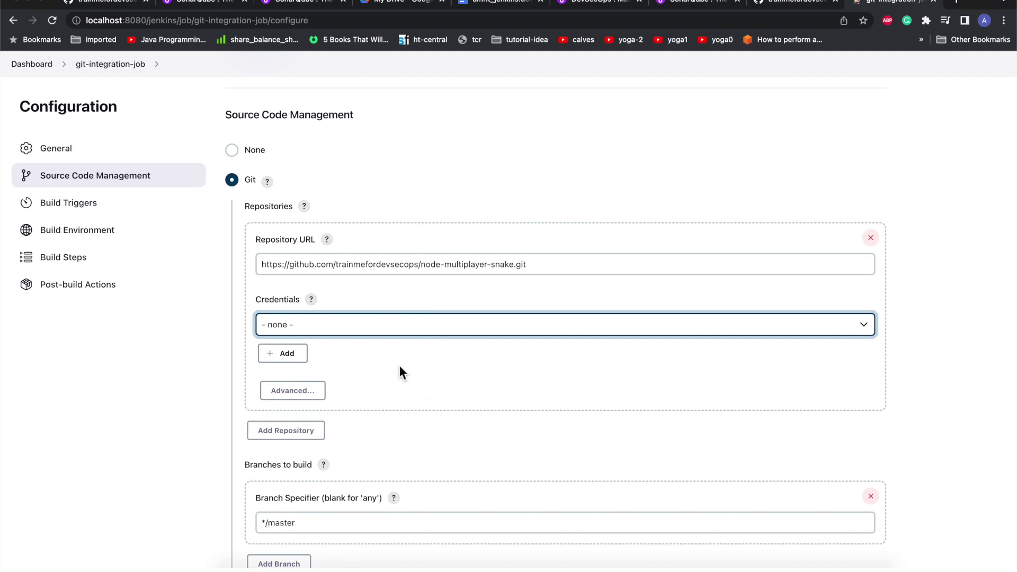
pyautogui.click(288, 358)
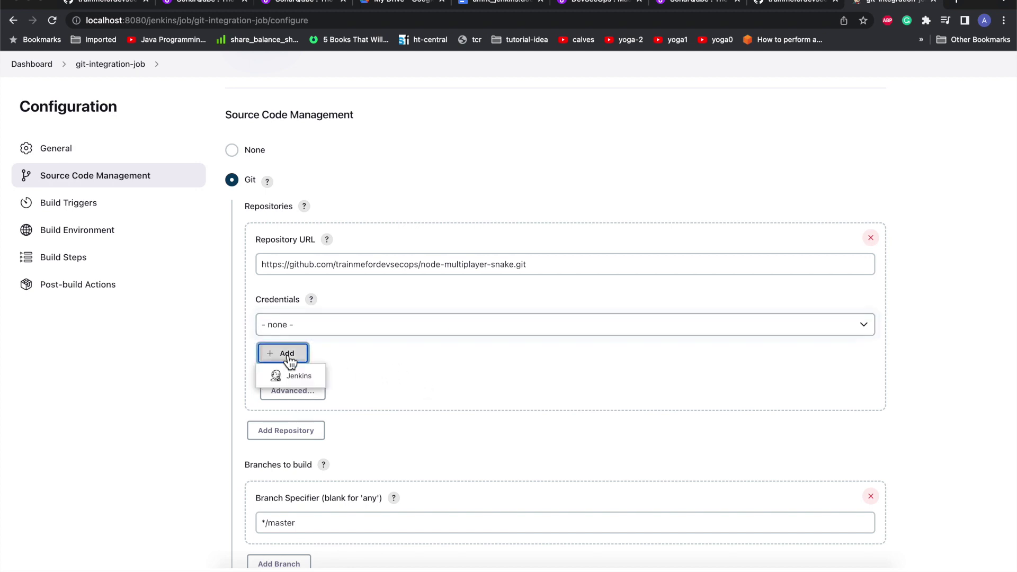
pyautogui.click(285, 380)
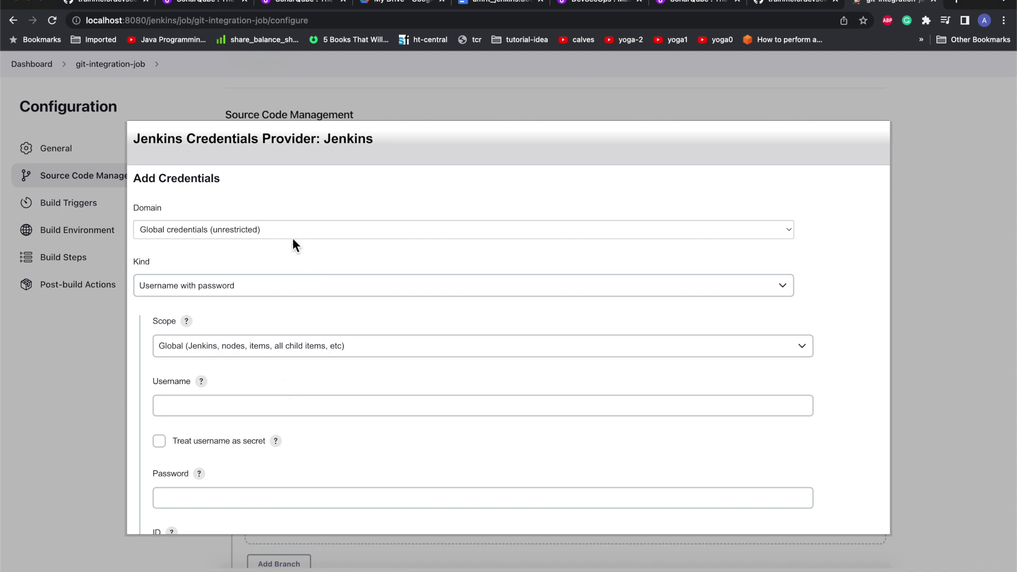
pyautogui.scroll(-1, 284, 366)
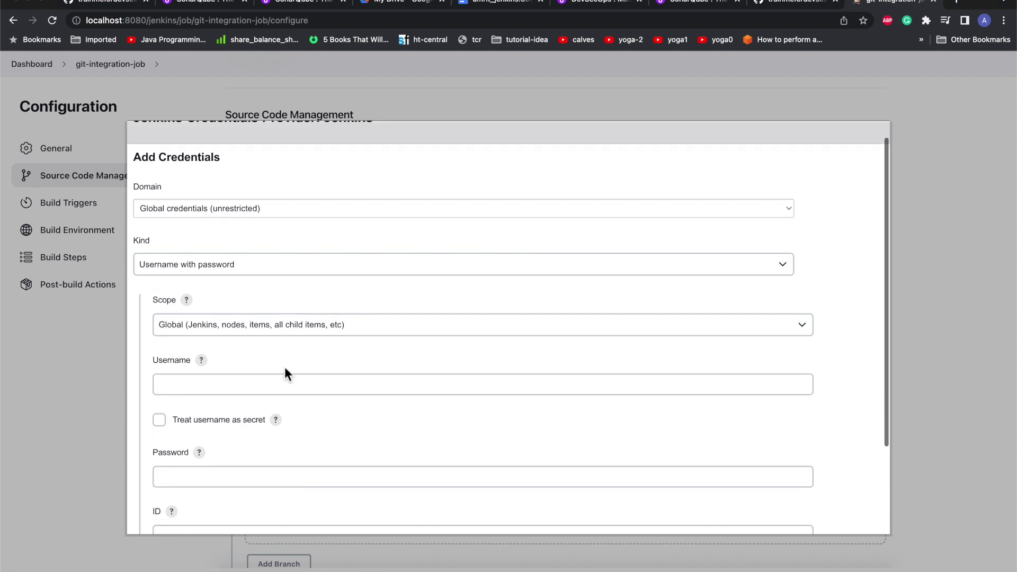
# Add a global username/password credential with secret username, ID mygithubuser, description git_connect
pyautogui.click(237, 326)
pyautogui.click(243, 291)
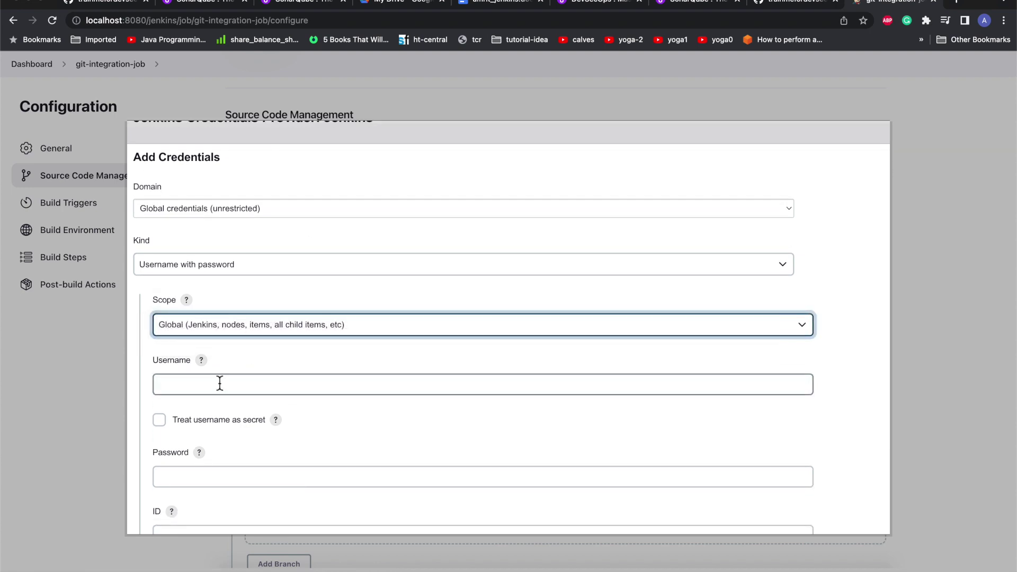
pyautogui.click(219, 384)
pyautogui.write('train')
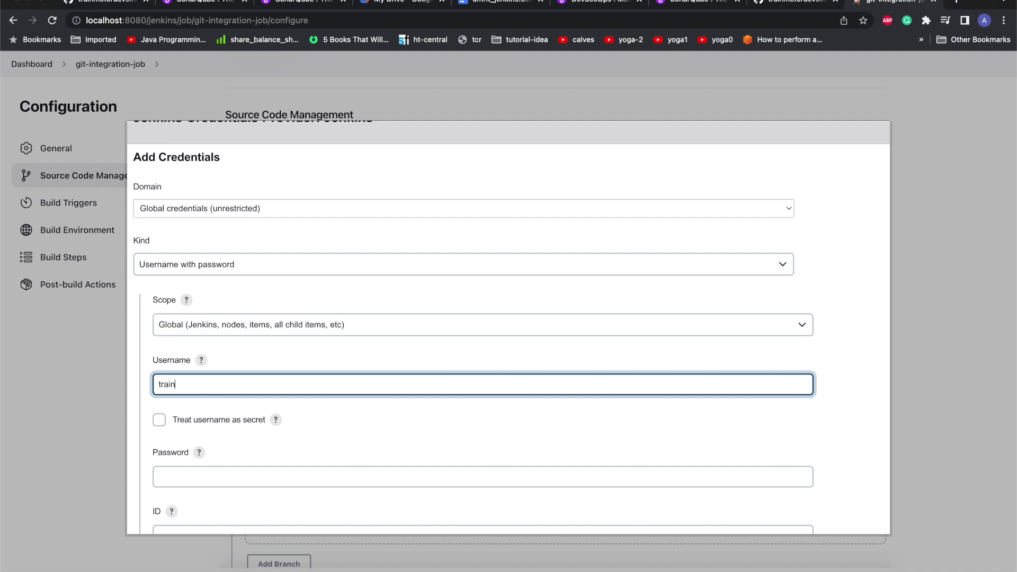
pyautogui.write('meford')
pyautogui.write('evsecops')
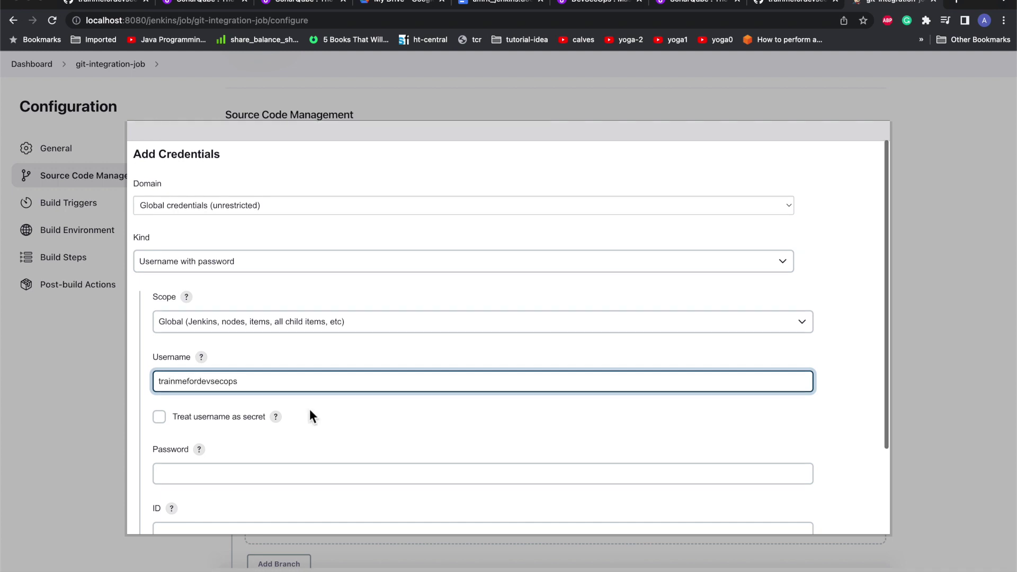
pyautogui.scroll(-2, 308, 415)
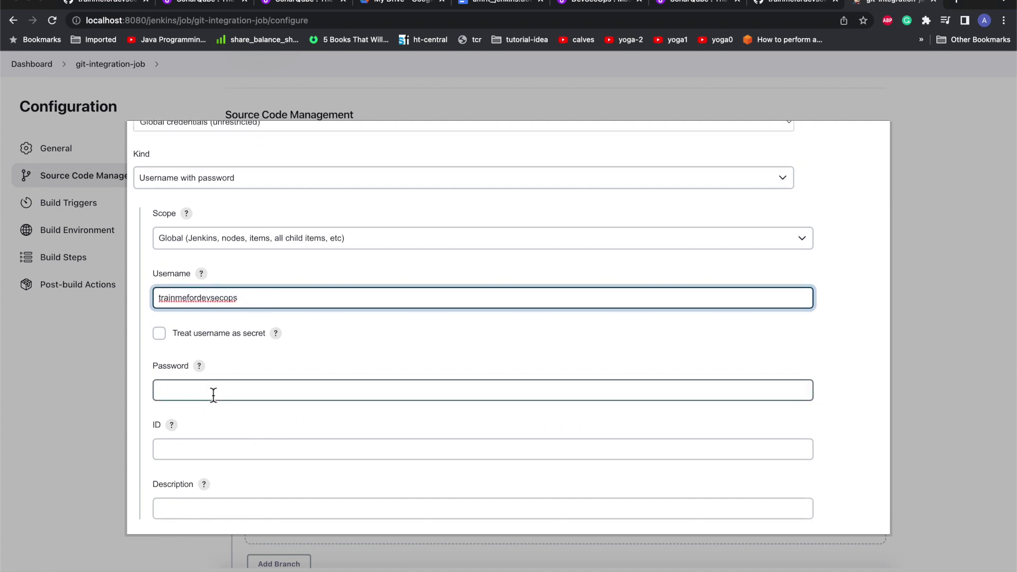
pyautogui.click(161, 337)
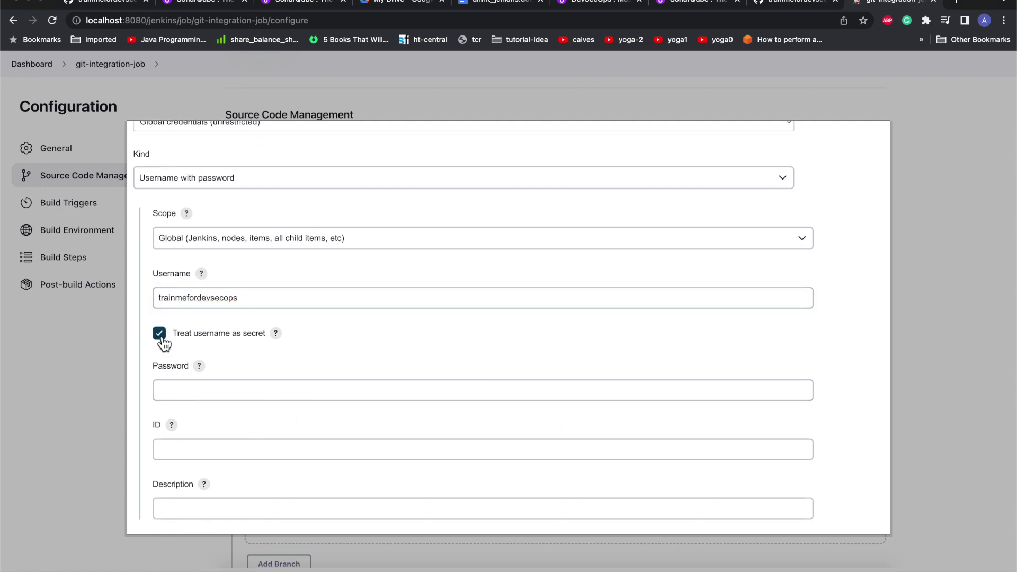
pyautogui.click(182, 390)
pyautogui.write('********')
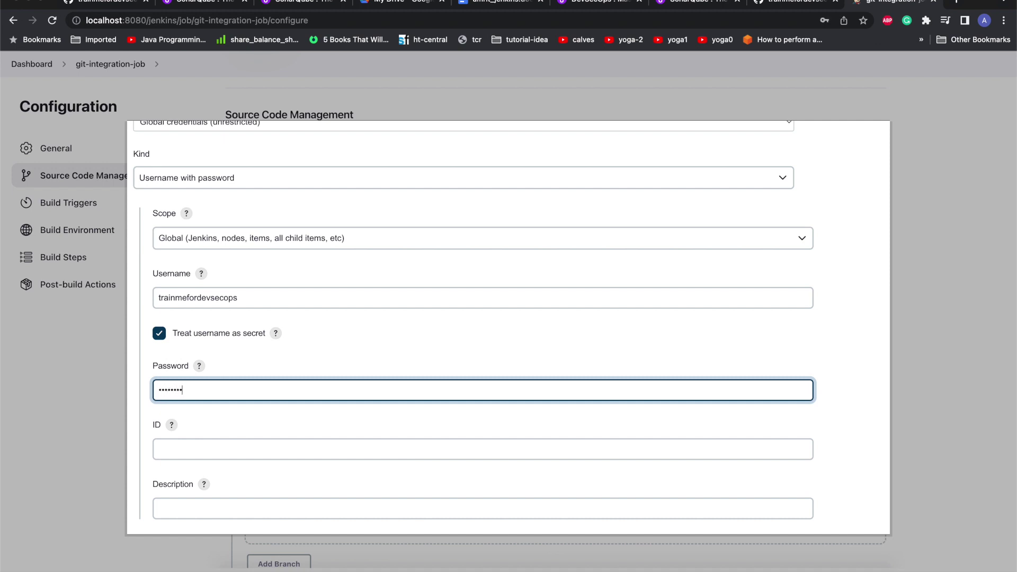
pyautogui.write('*****')
pyautogui.scroll(-1, 259, 422)
pyautogui.click(215, 421)
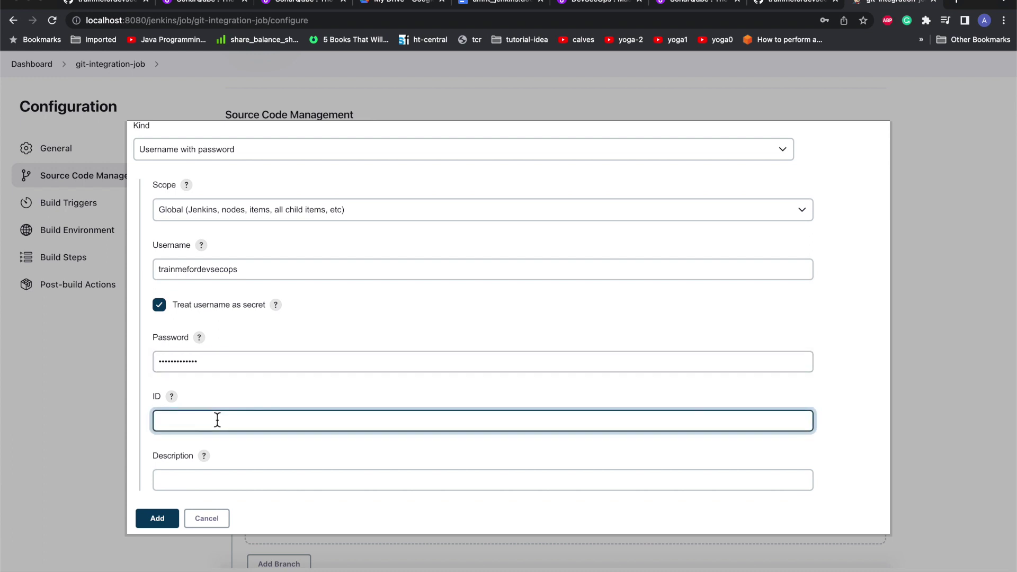
pyautogui.write('mygithub')
pyautogui.write('user')
pyautogui.click(213, 481)
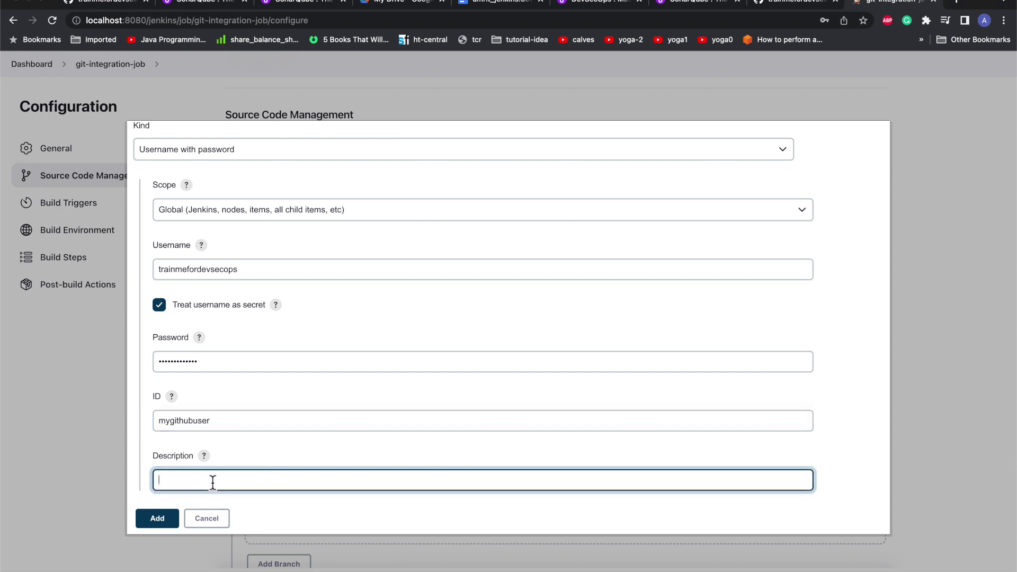
pyautogui.write('conn')
pyautogui.press('BackSpace')
pyautogui.press('BackSpace')
pyautogui.press('BackSpace')
pyautogui.write('git_')
pyautogui.write('connect')
pyautogui.click(159, 523)
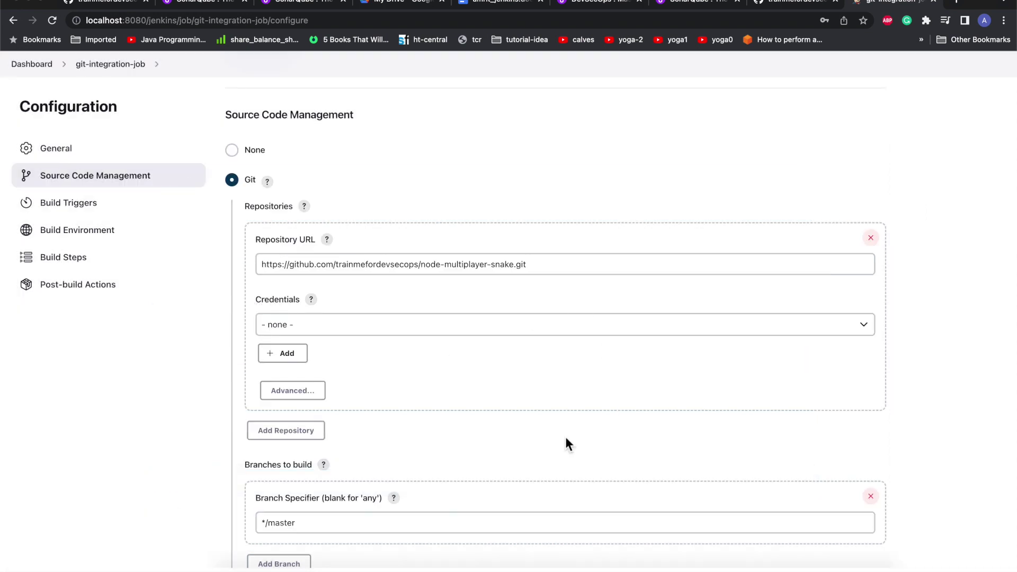
# Select git_connect as the repository credentials and confirm the */master branch specifier
pyautogui.click(474, 327)
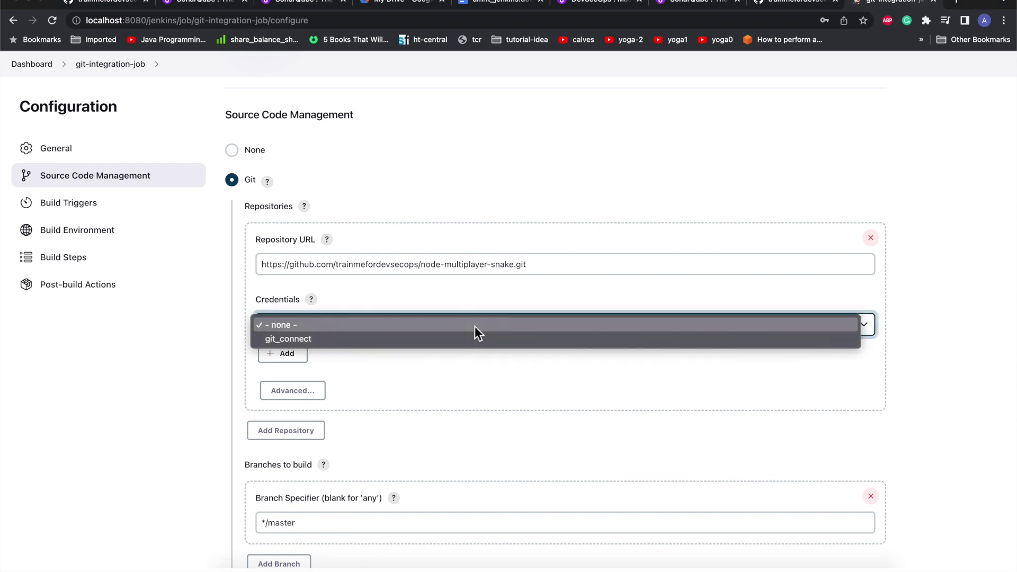
pyautogui.click(446, 341)
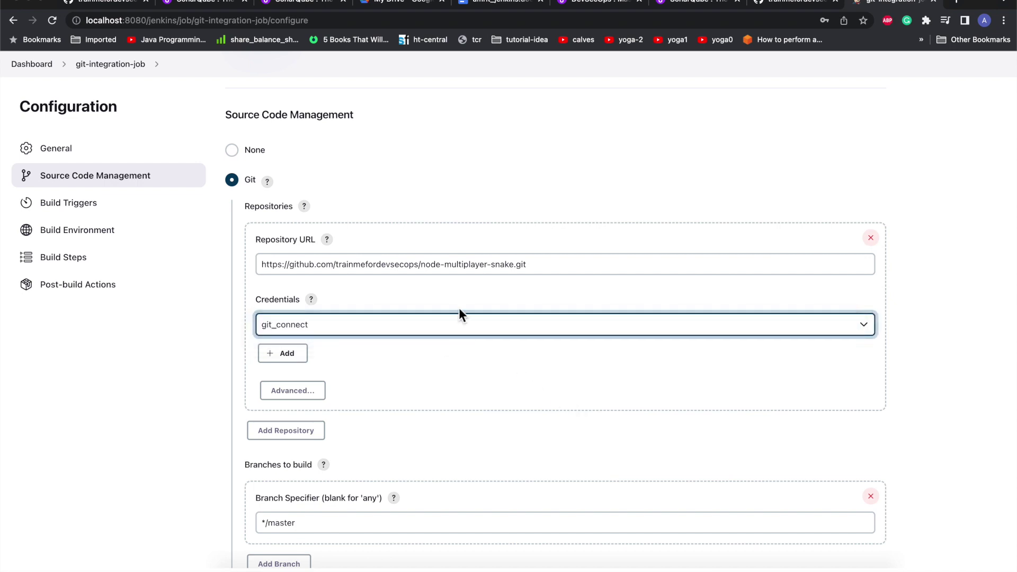
pyautogui.scroll(-1, 404, 375)
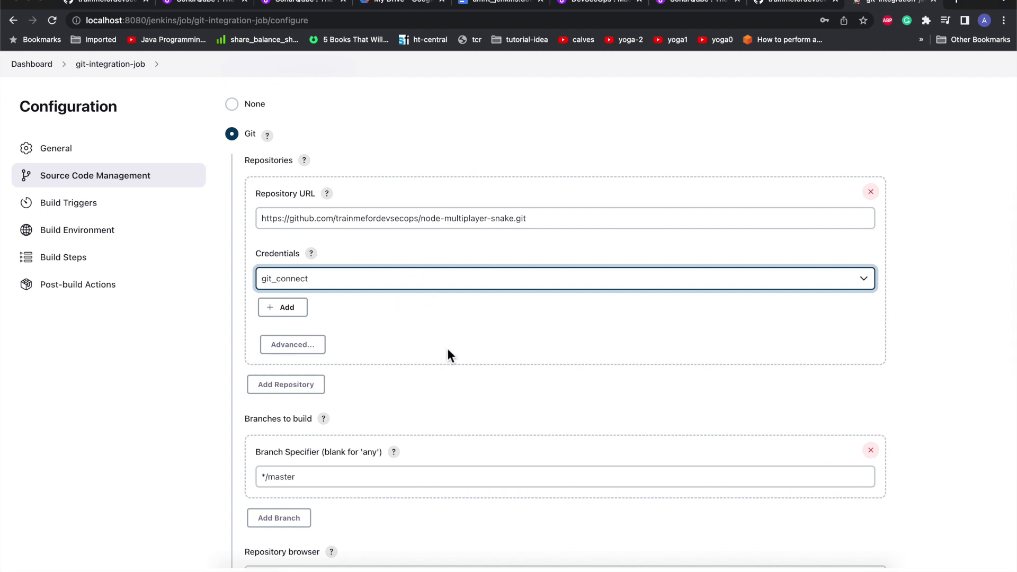
pyautogui.scroll(-3, 448, 349)
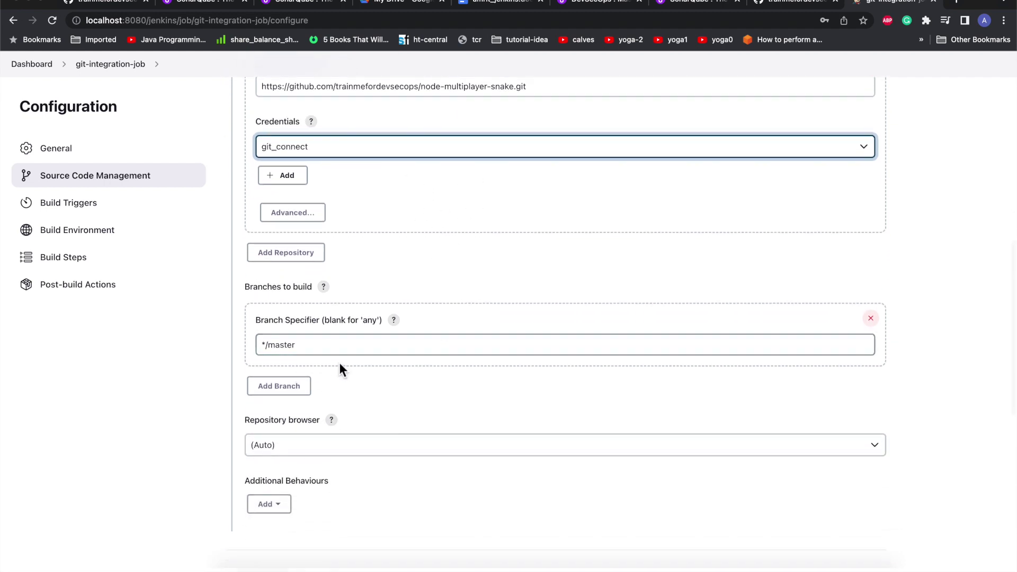
pyautogui.click(310, 353)
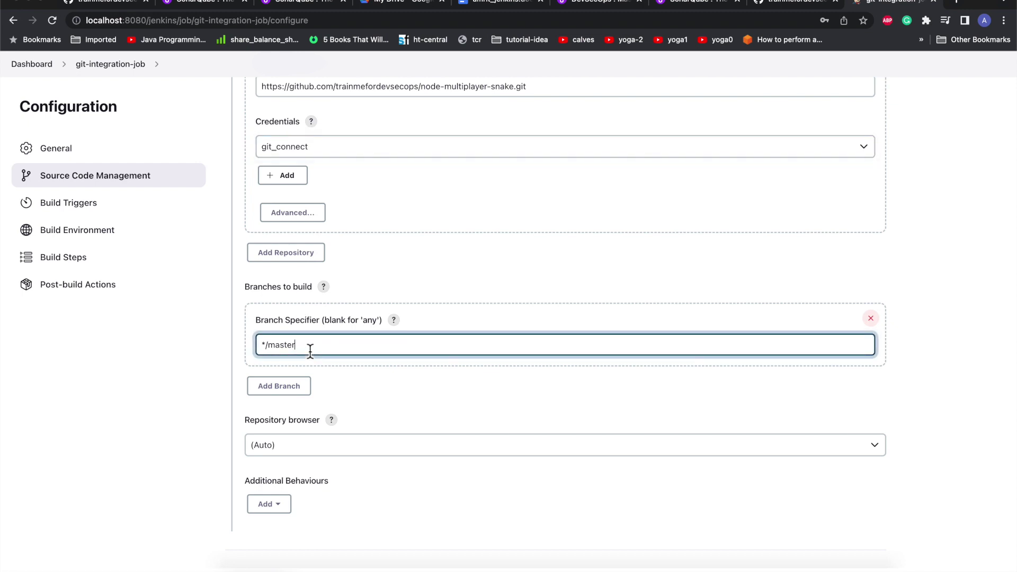
pyautogui.scroll(-1, 444, 429)
pyautogui.scroll(-3, 444, 430)
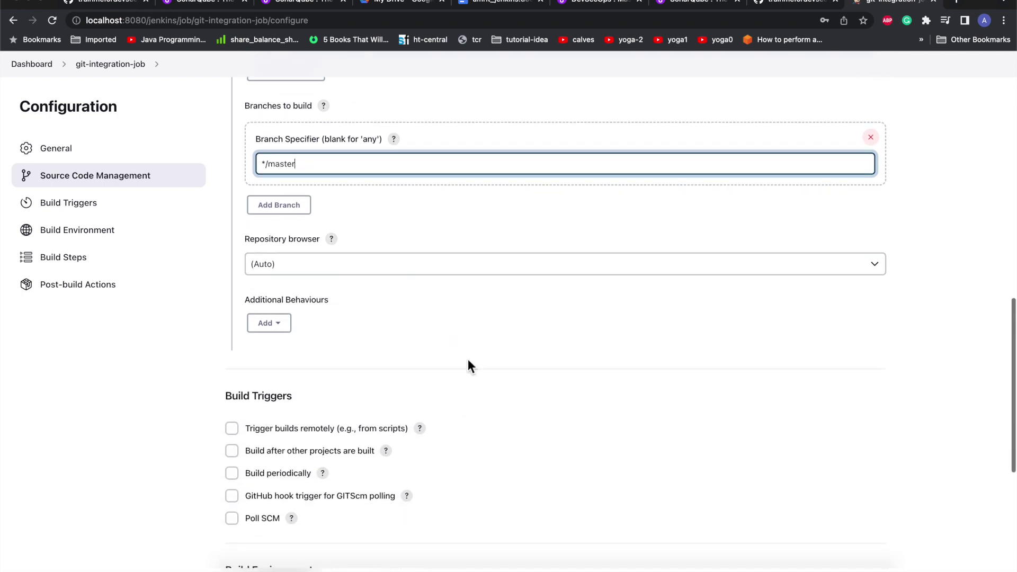
pyautogui.scroll(-2, 469, 359)
pyautogui.scroll(-2, 467, 330)
pyautogui.scroll(-3, 468, 331)
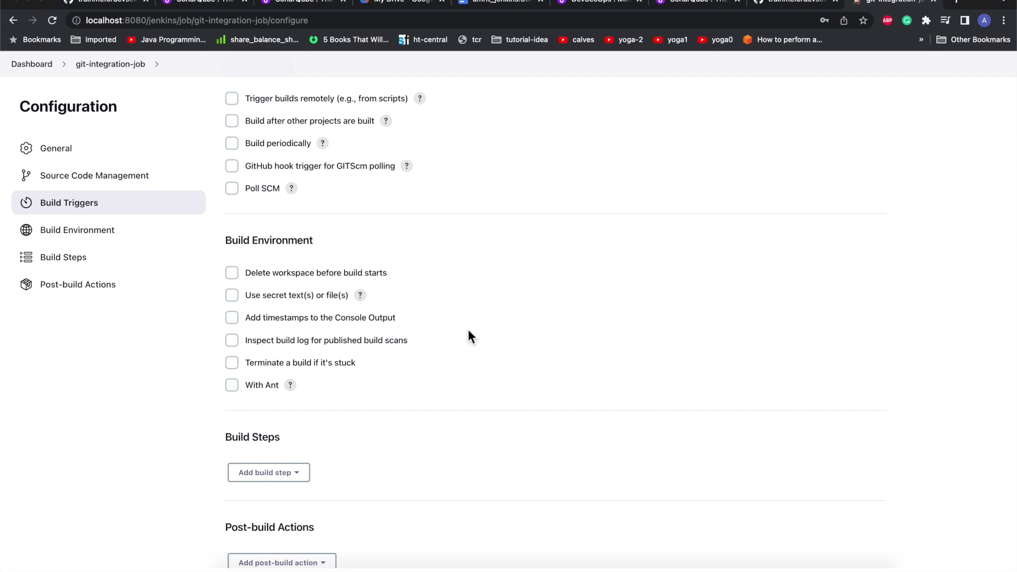
pyautogui.scroll(-2, 468, 331)
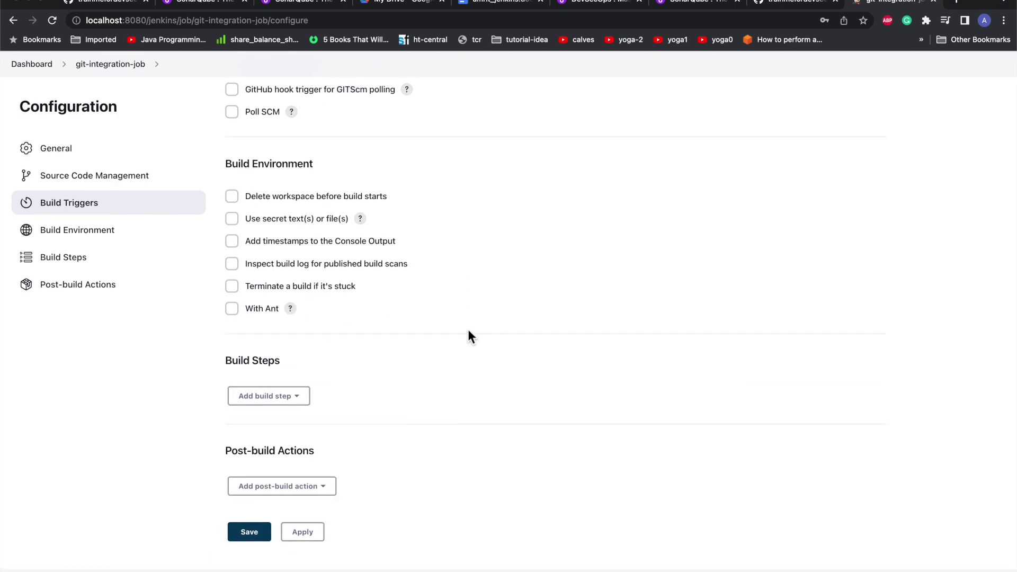
# Save git-integration-job's settings, landing on its project status page
pyautogui.click(259, 530)
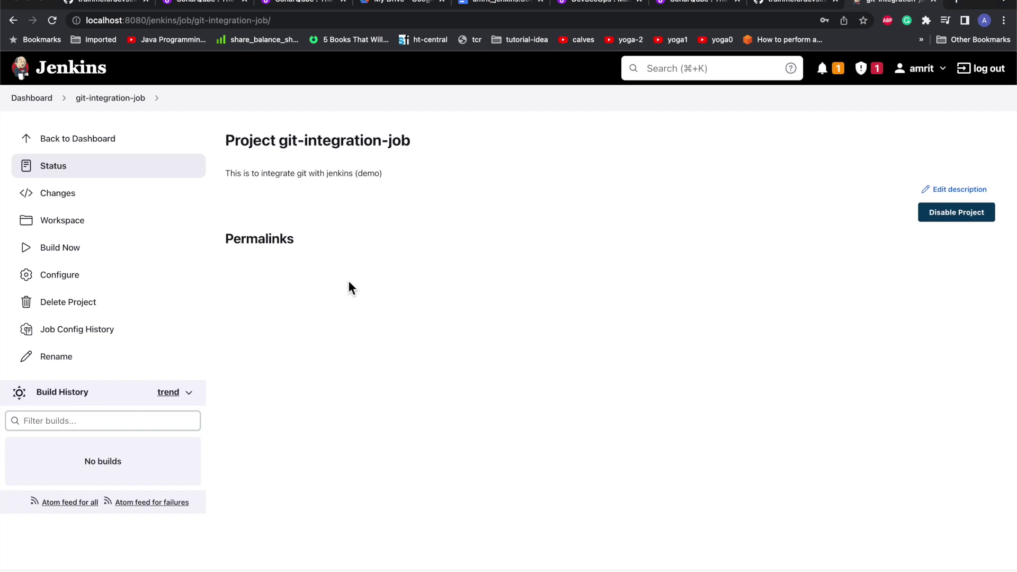
# Trigger Build Now and open build #1's console output
pyautogui.click(81, 257)
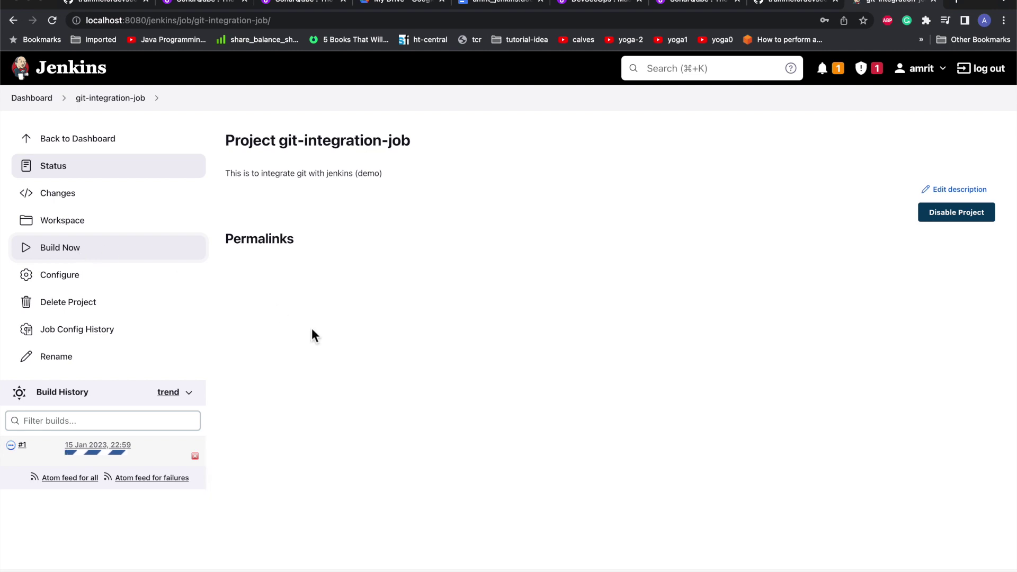
pyautogui.click(92, 463)
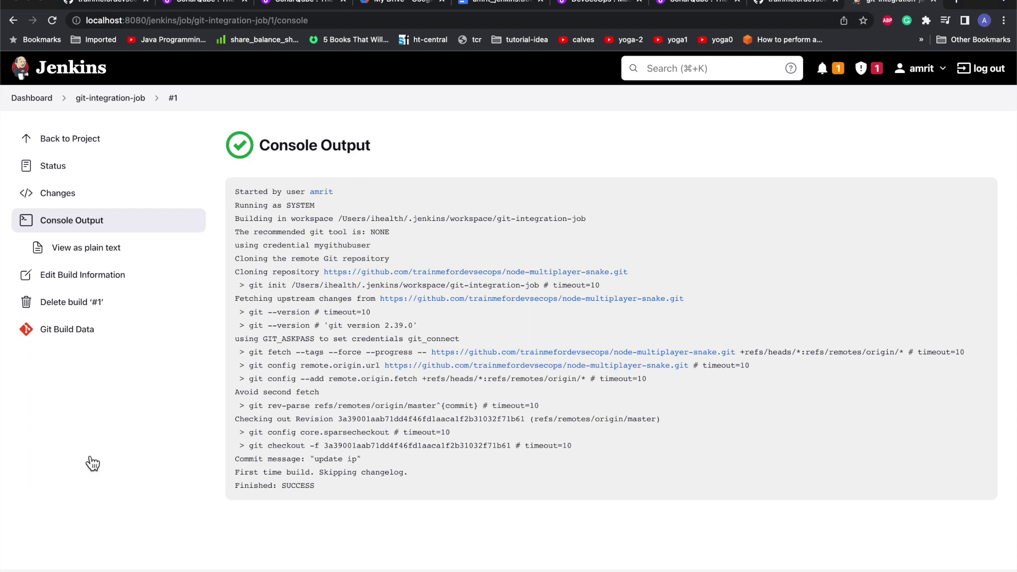